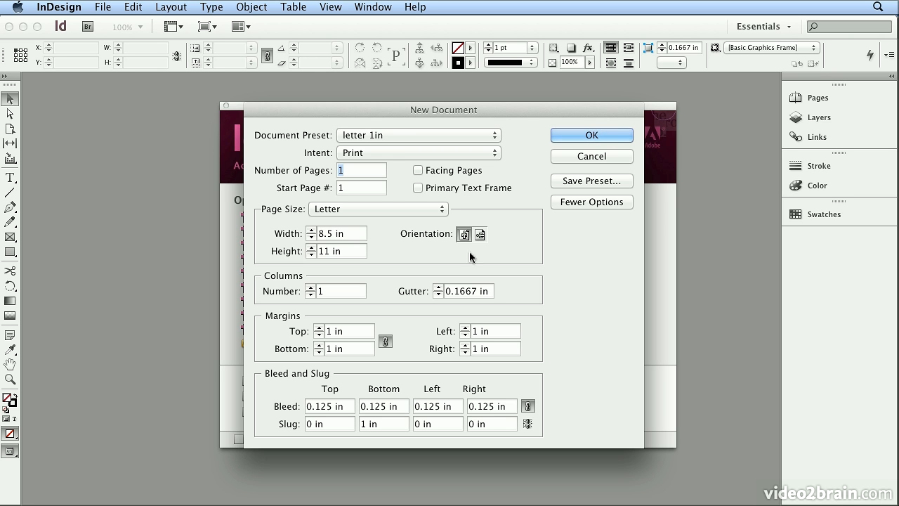
Create a one-page Letter document in landscape orientation, 11 in wide by 8.5 in high
left_click(482, 236)
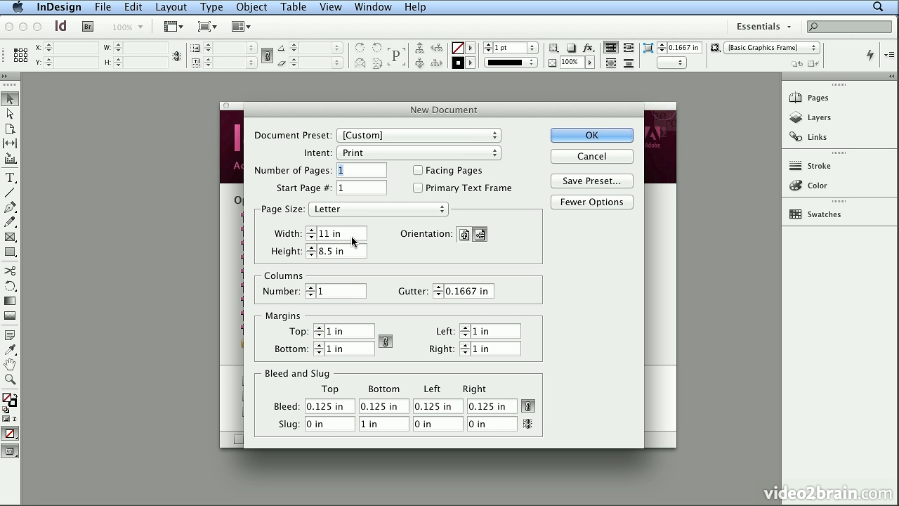
left_click(601, 138)
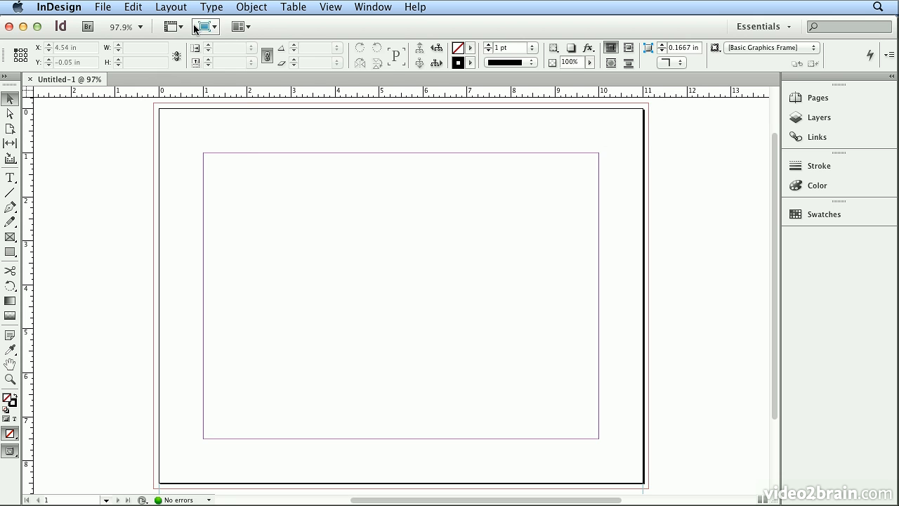
Load all files in the multiplace folder, from boy_01.psd through girl_04.psd, for placing in the document
left_click(112, 10)
left_click(116, 173)
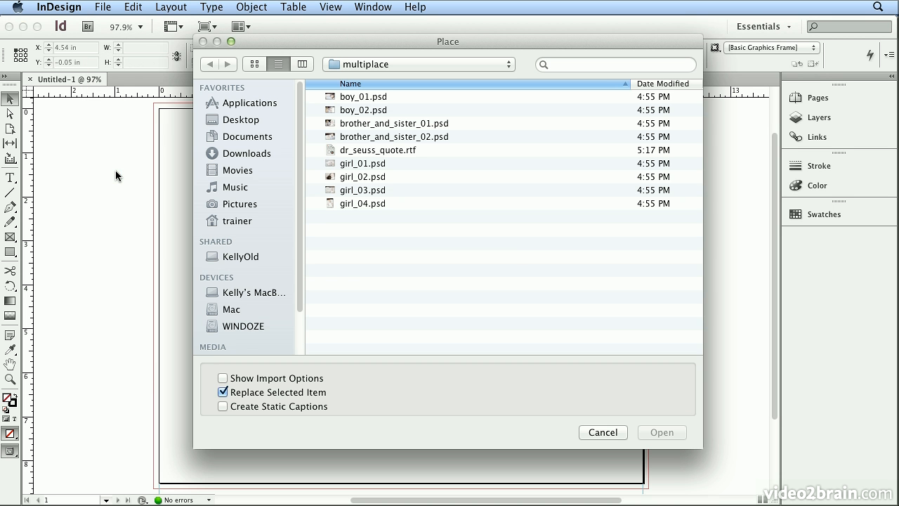
left_click(362, 65)
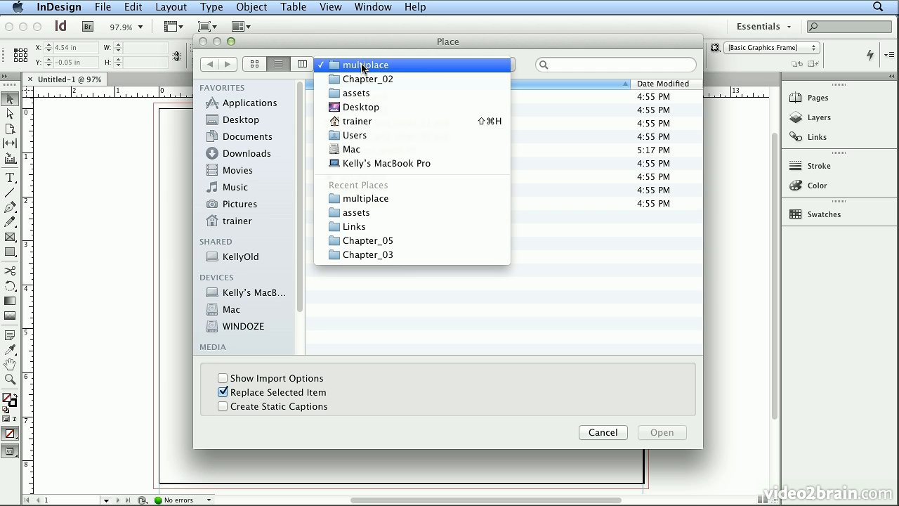
left_click(423, 66)
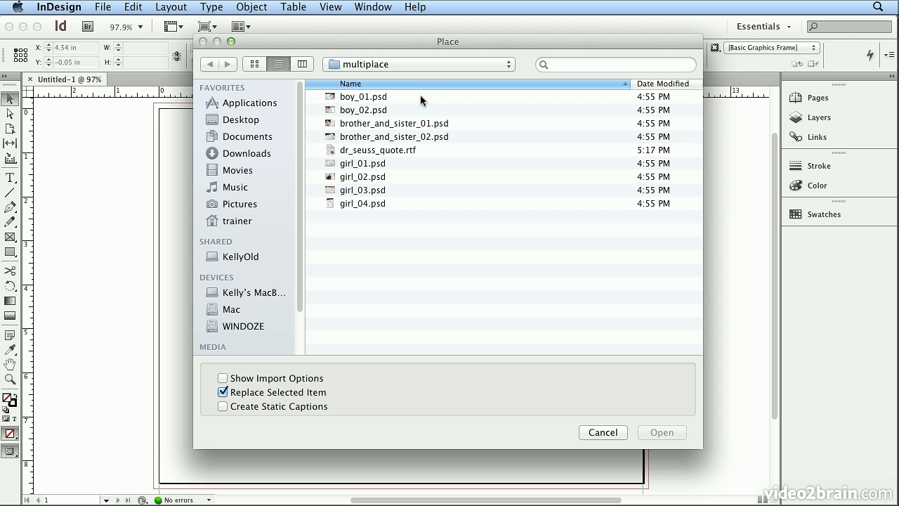
left_click(399, 96)
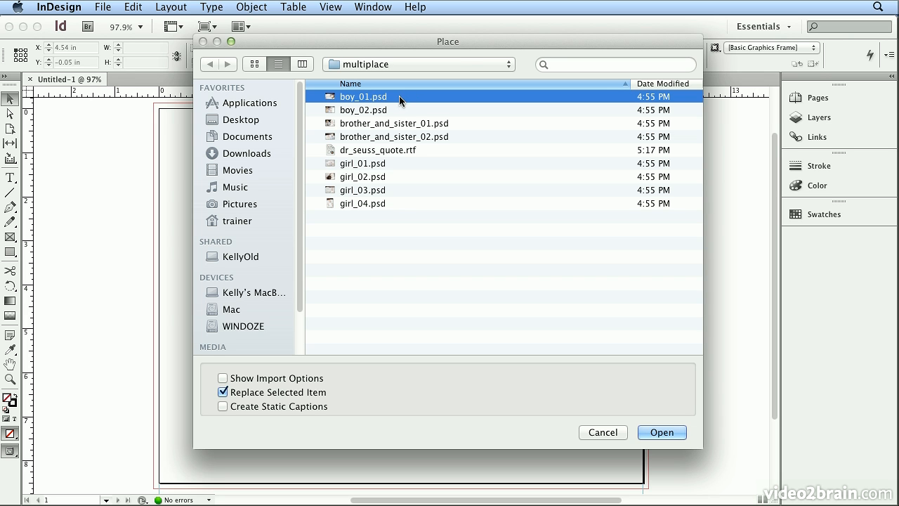
left_click(378, 156)
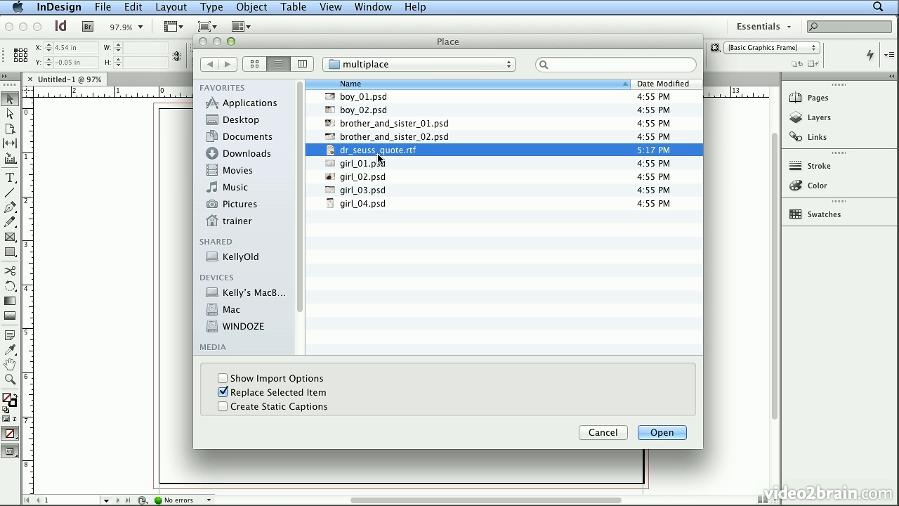
left_click(376, 101)
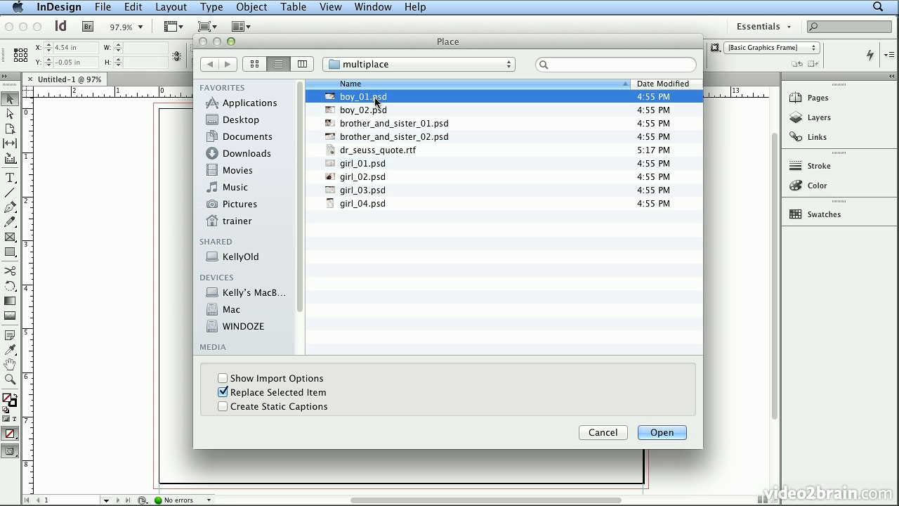
left_click(388, 207, "shift")
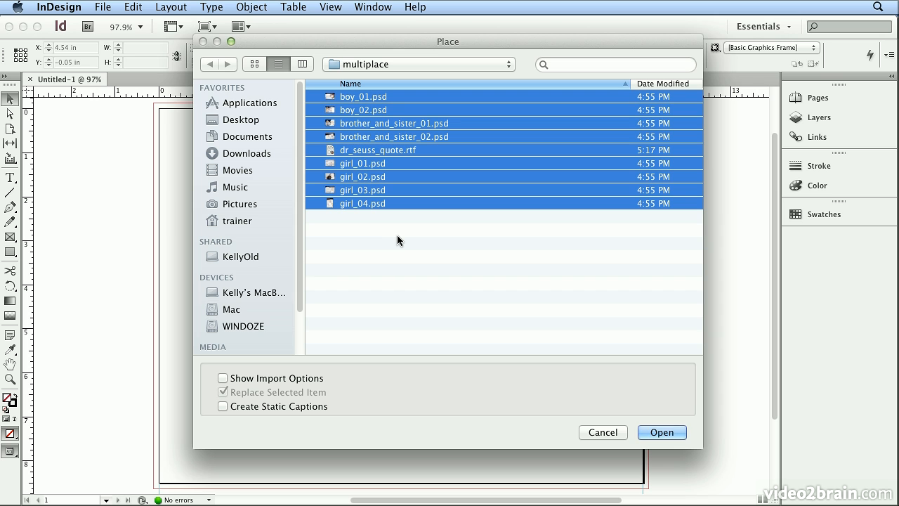
left_click(659, 430)
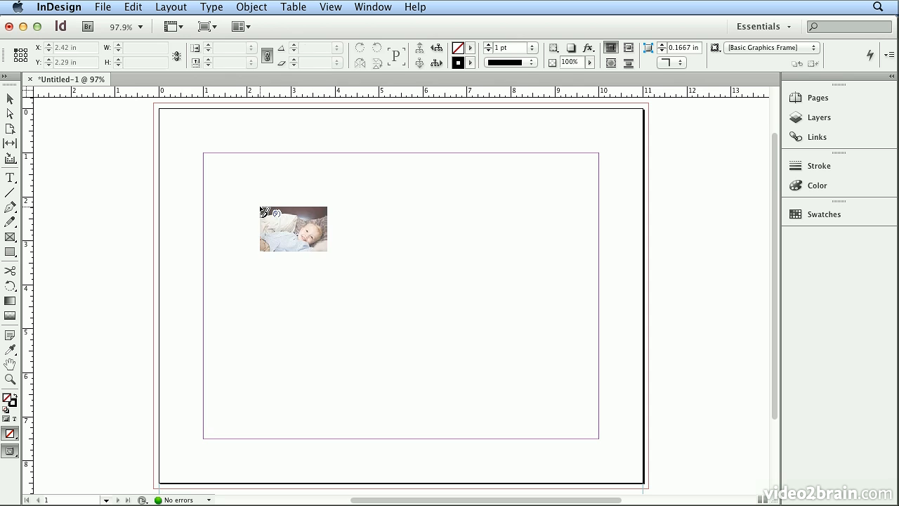
Try placing boy_01.psd on the page at its default size, and undo the placement
left_click(261, 208)
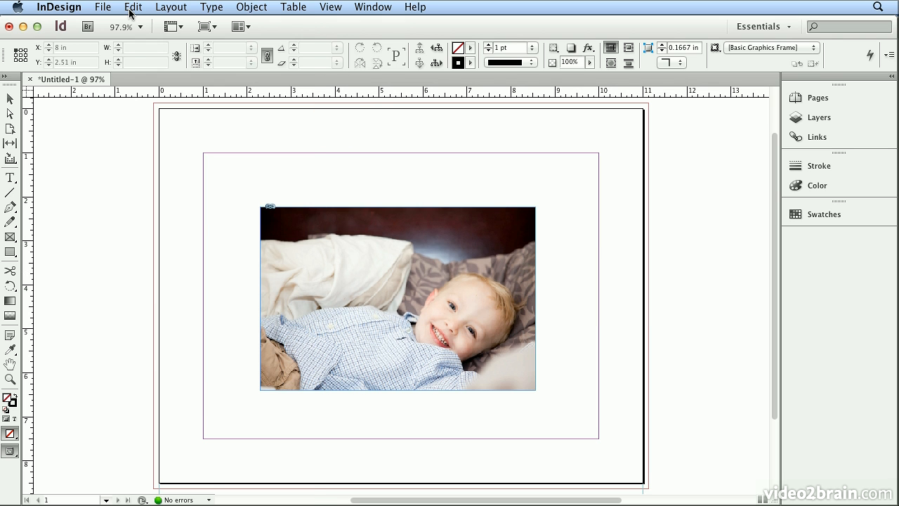
left_click(133, 7)
left_click(129, 24)
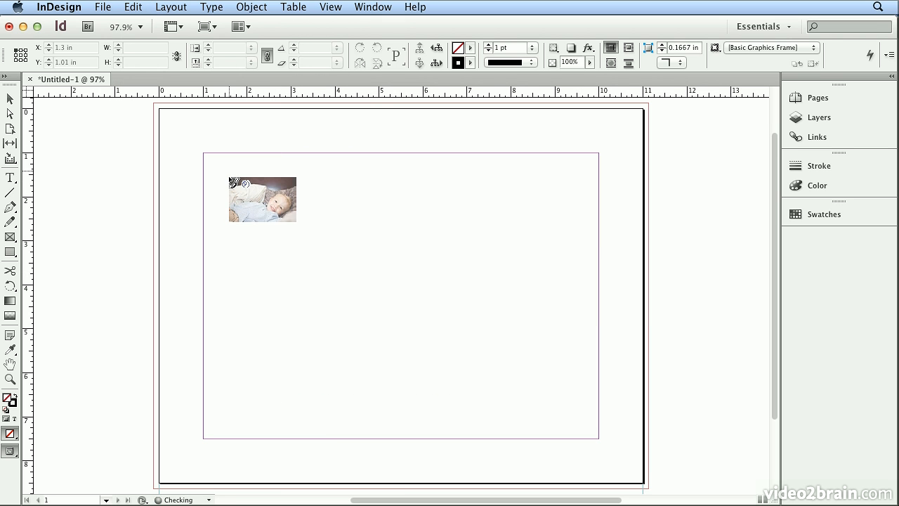
Place the first four loaded photos in frames about 1.875 by 1.25 in, three in a row and the fourth beneath the first
left_click_drag(249, 199, 310, 236)
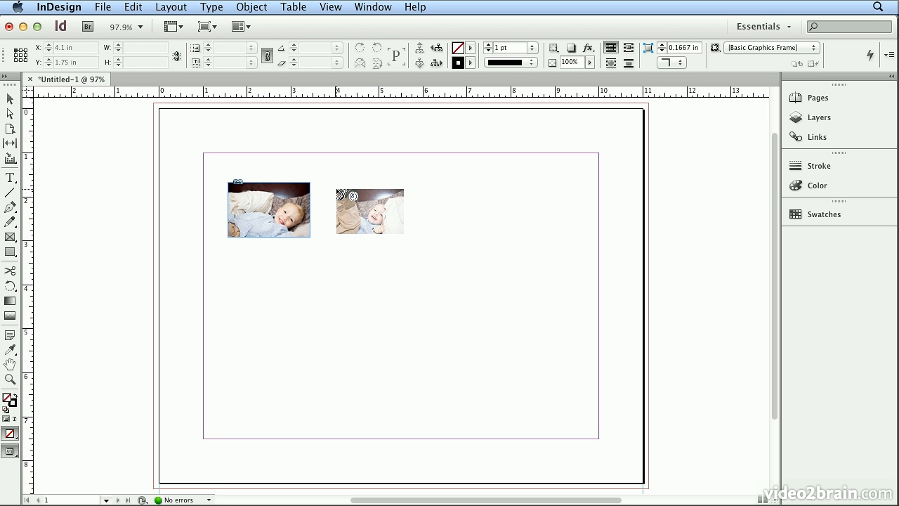
left_click_drag(335, 184, 418, 229)
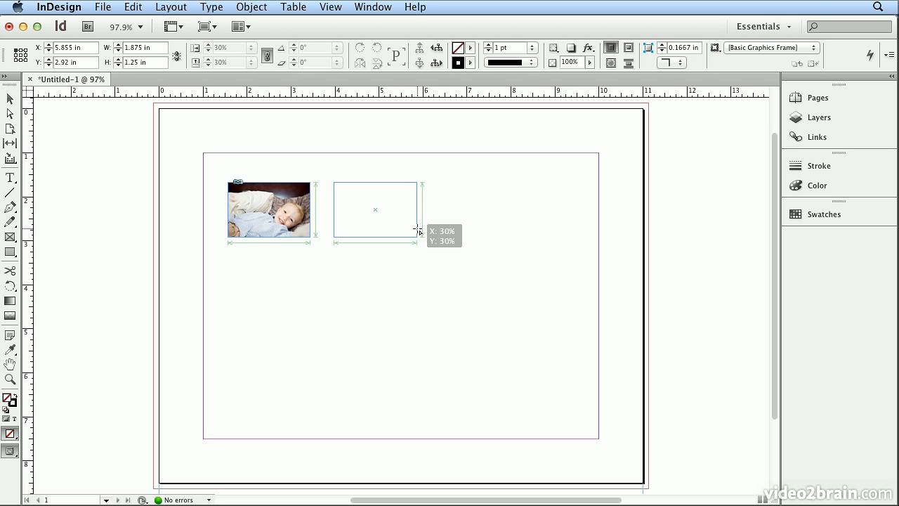
left_click_drag(418, 230, 417, 231)
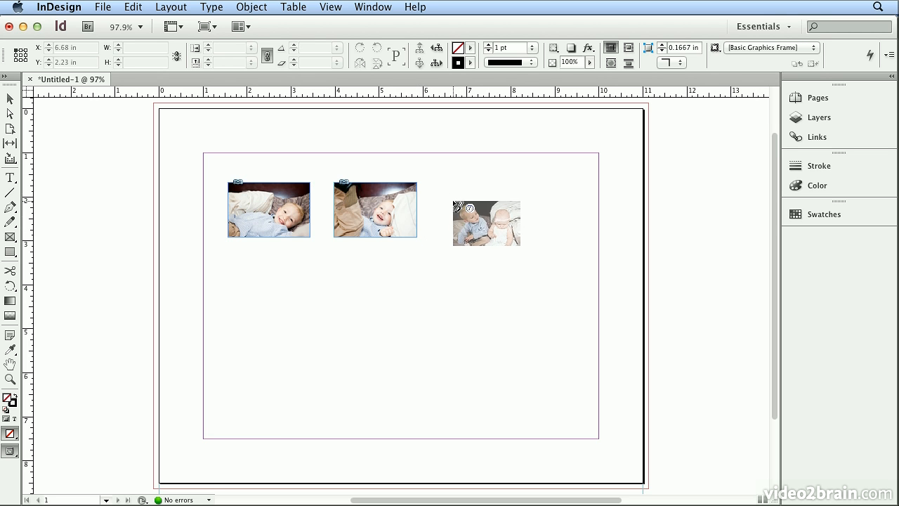
left_click_drag(441, 183, 526, 238)
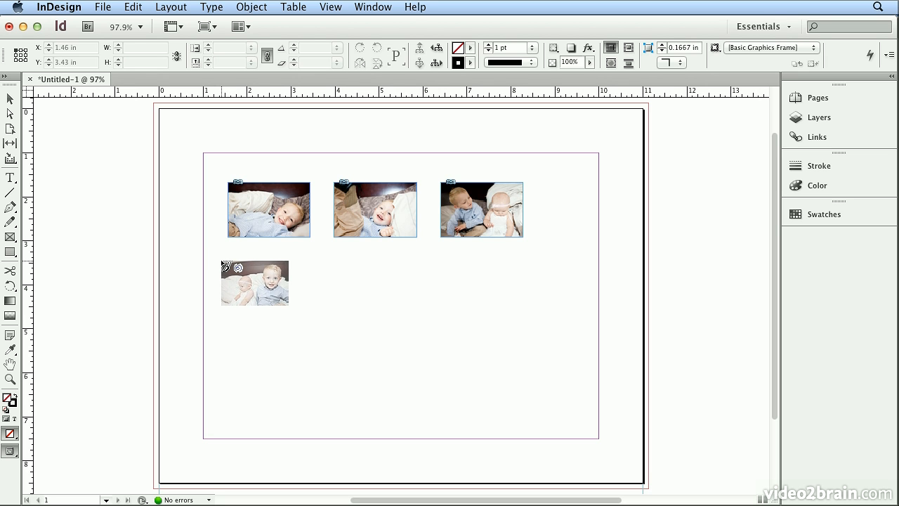
left_click_drag(229, 260, 313, 318)
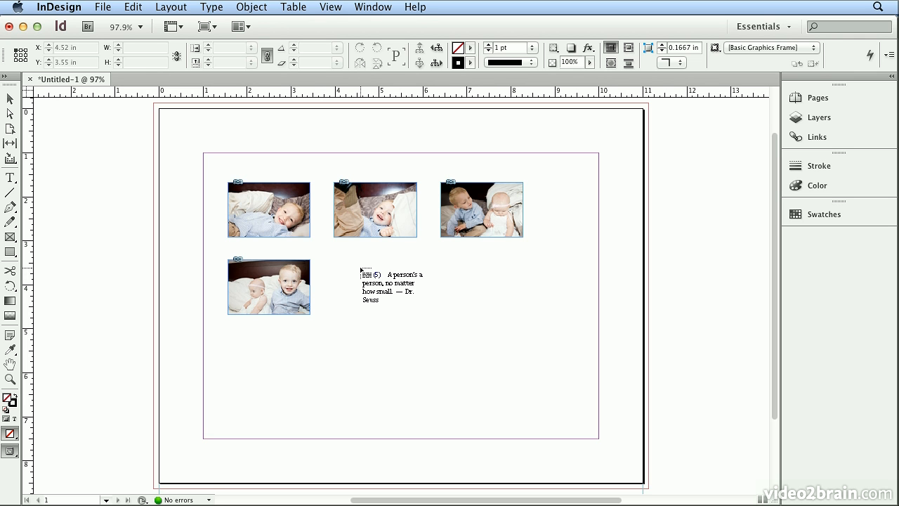
Discard the loaded Dr. Seuss quote and place girl_02.psd instead of girl_01.psd in the middle of the second row, matching the other frames' size
key("Escape")
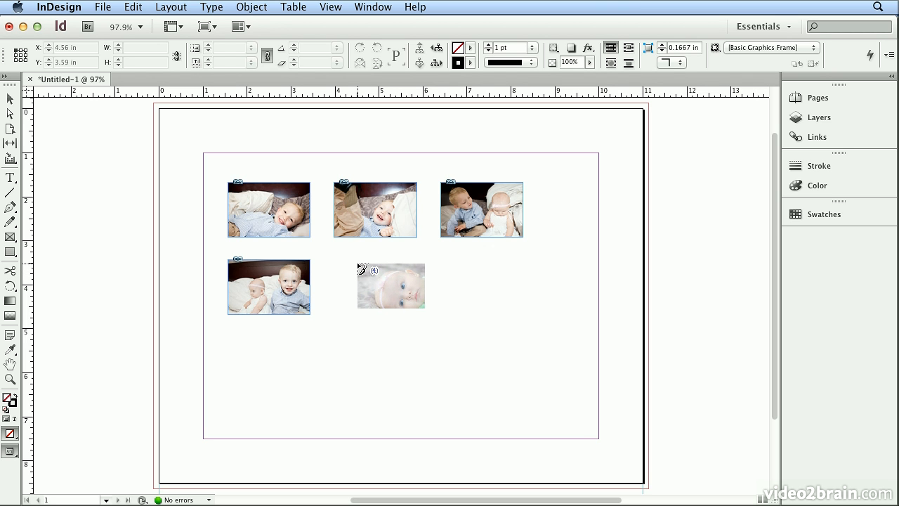
key("Right")
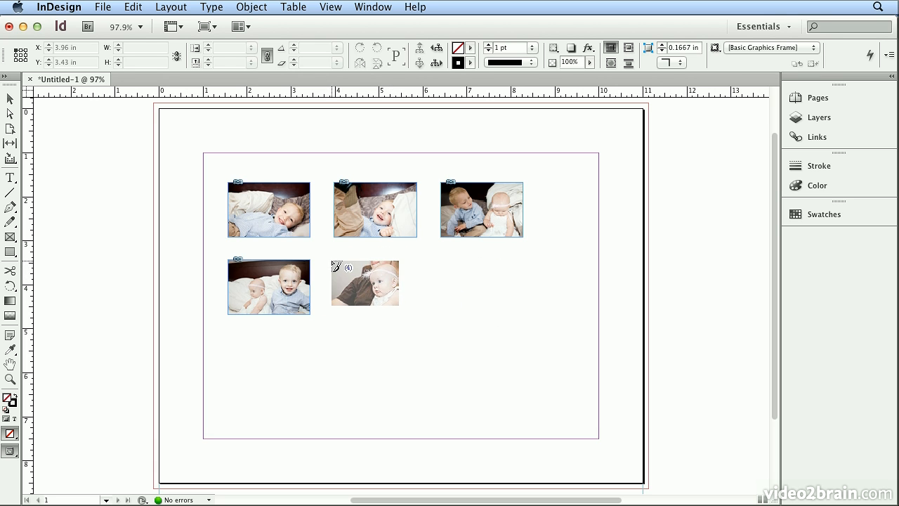
left_click_drag(334, 260, 419, 321)
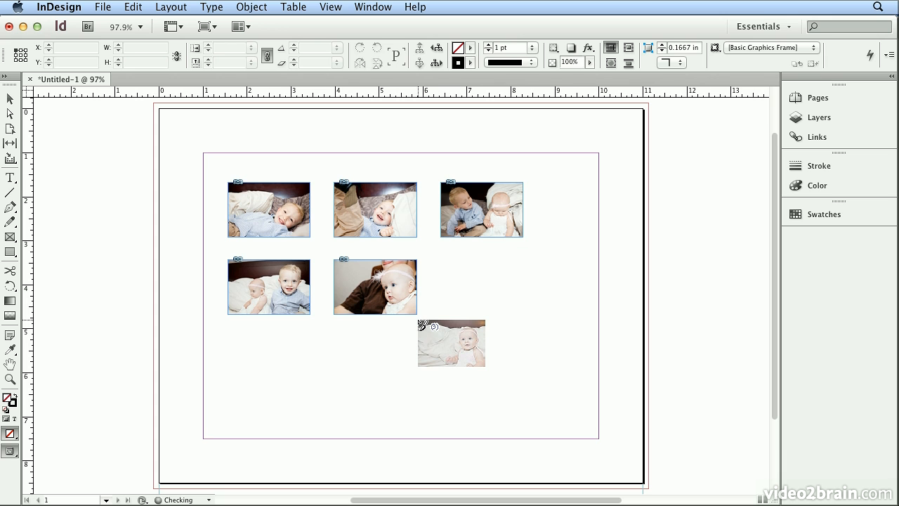
Place girl_03.psd as the third photo of the second row, about 1.875 by 1.32 in, and discard the remaining loaded photos
left_click_drag(445, 260, 529, 327)
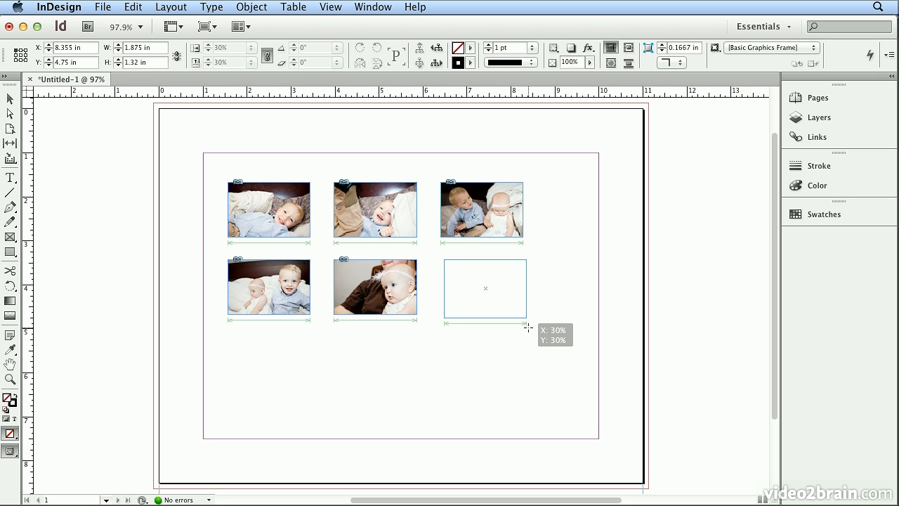
left_click_drag(529, 327, 528, 327)
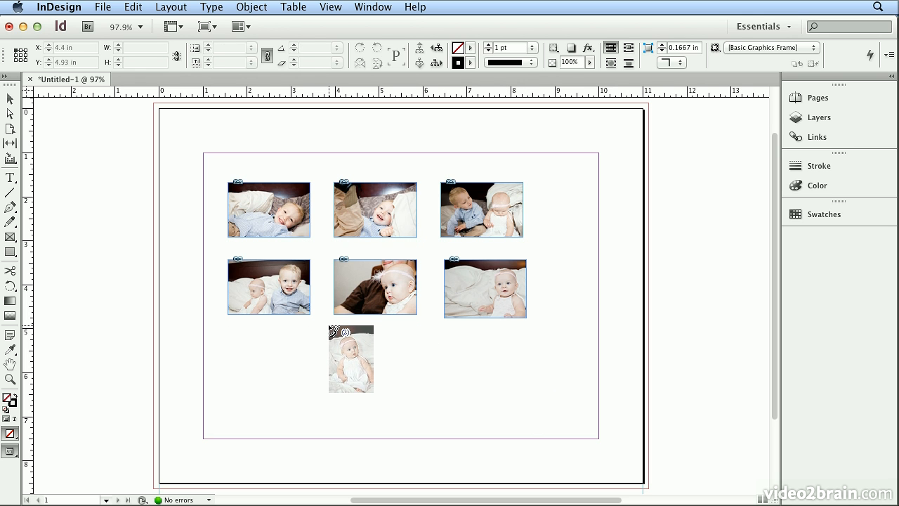
left_click(329, 326)
key("Escape")
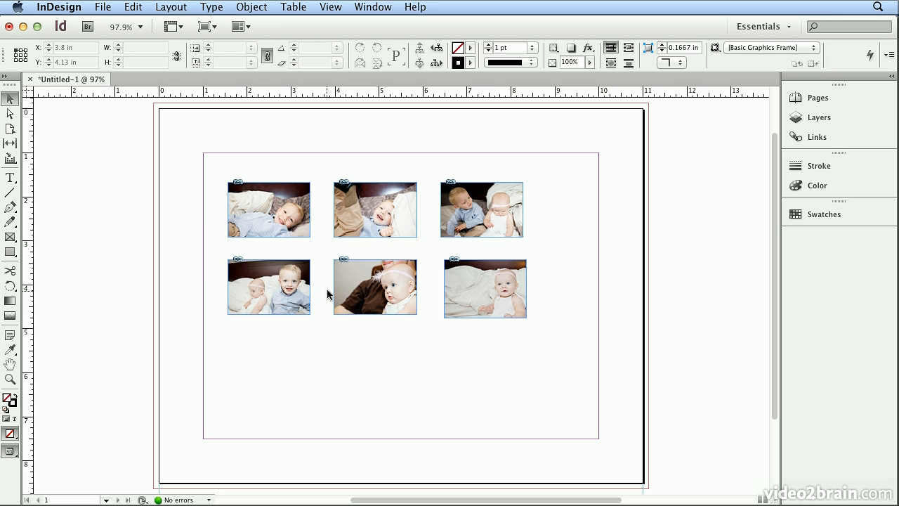
Line up the first four photos evenly along the top margin, at X 1, 3.2, 5.4 and 7.6 in and Y 1 in
left_click_drag(280, 197, 255, 168)
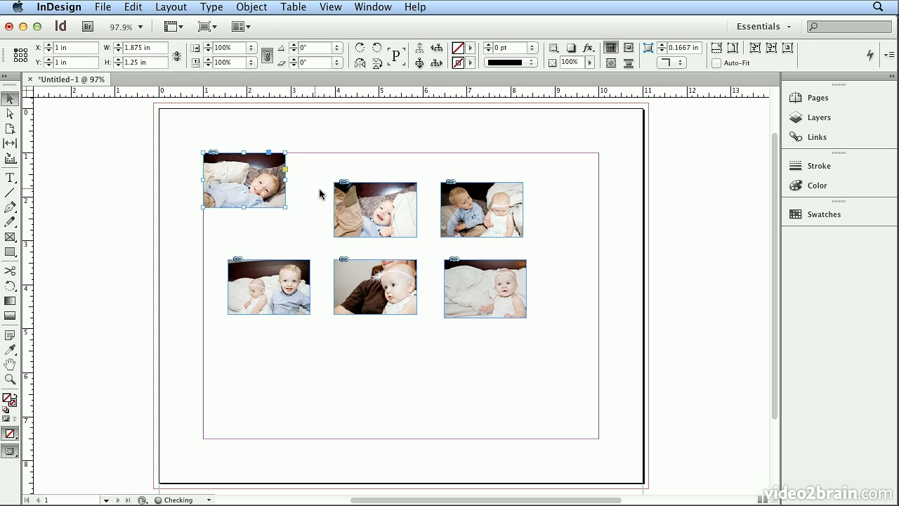
left_click_drag(344, 205, 310, 174)
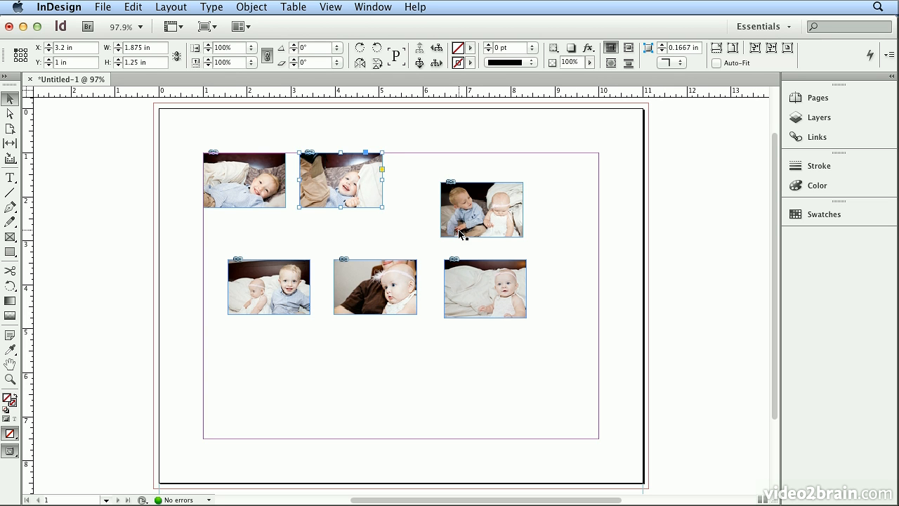
left_click_drag(449, 231, 404, 202)
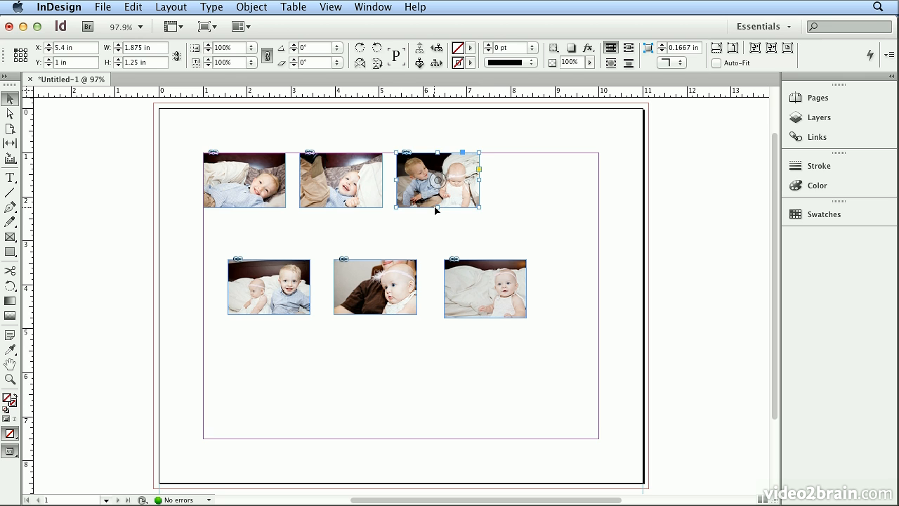
left_click_drag(434, 205, 434, 205)
left_click_drag(307, 271, 587, 167)
left_click_drag(577, 160, 573, 160)
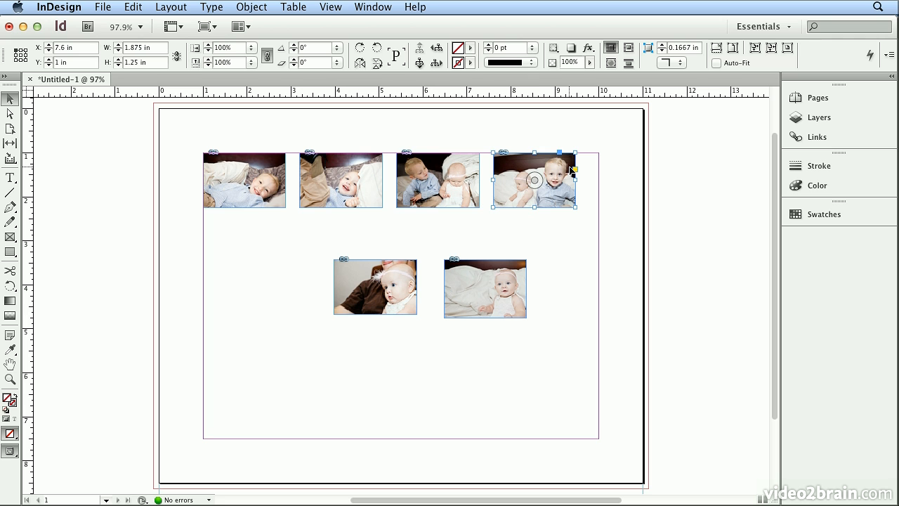
Try shifting the fourth photo's content within its frame by about 0.275 in across and 0.5 in down, and undo the move
left_click(535, 179)
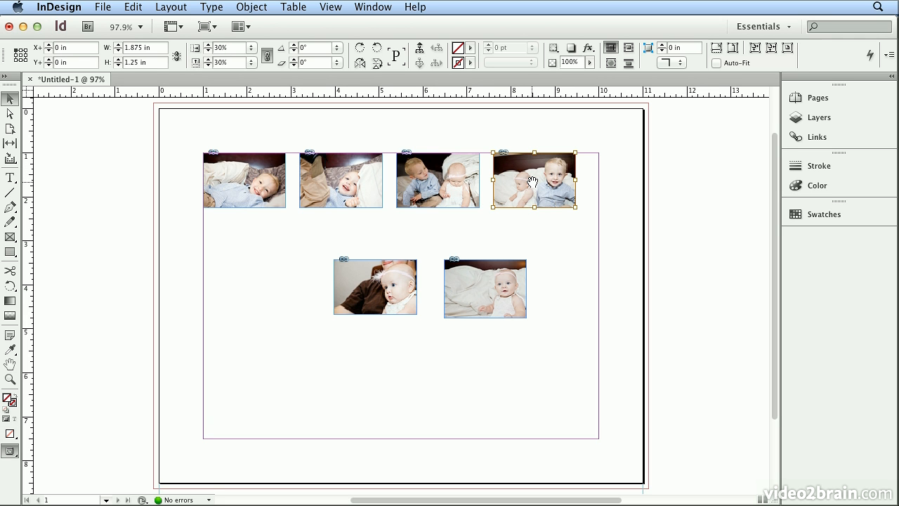
left_click_drag(532, 183, 544, 204)
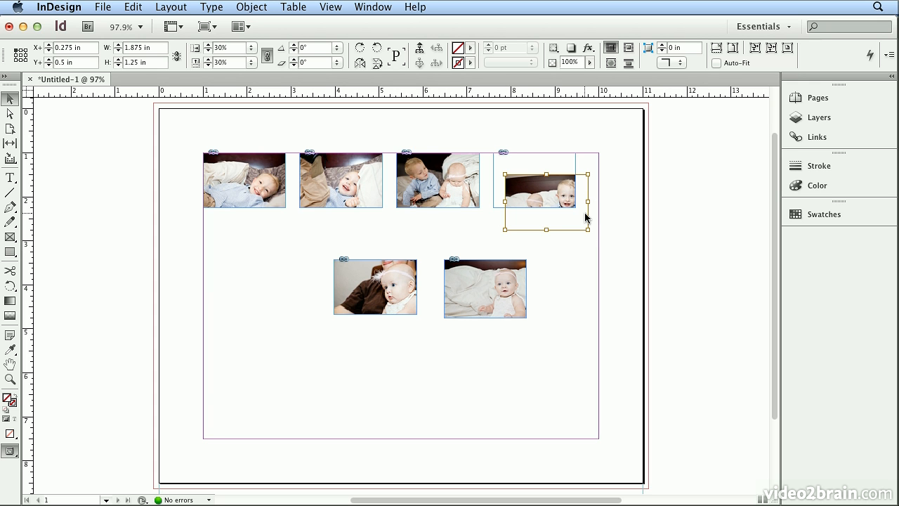
left_click(144, 7)
left_click(153, 23)
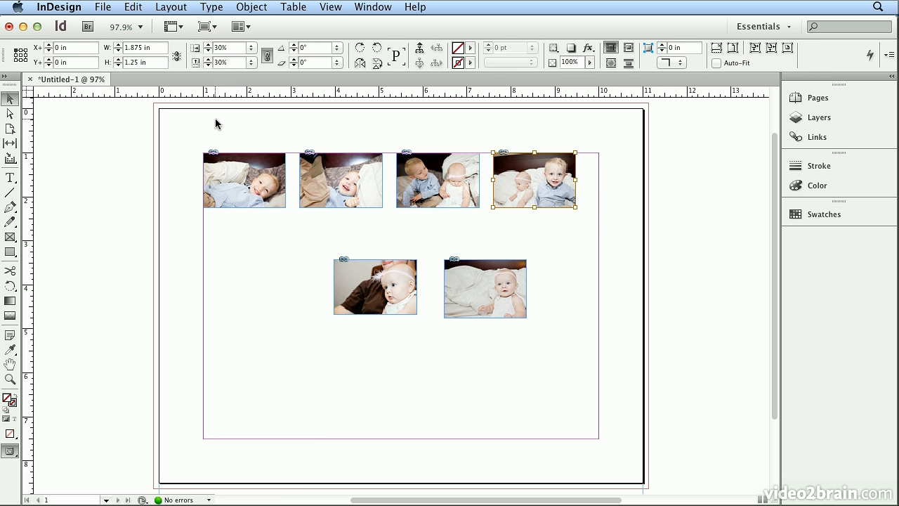
Delete all the placed photos from the page
left_click(161, 158)
left_click(146, 7)
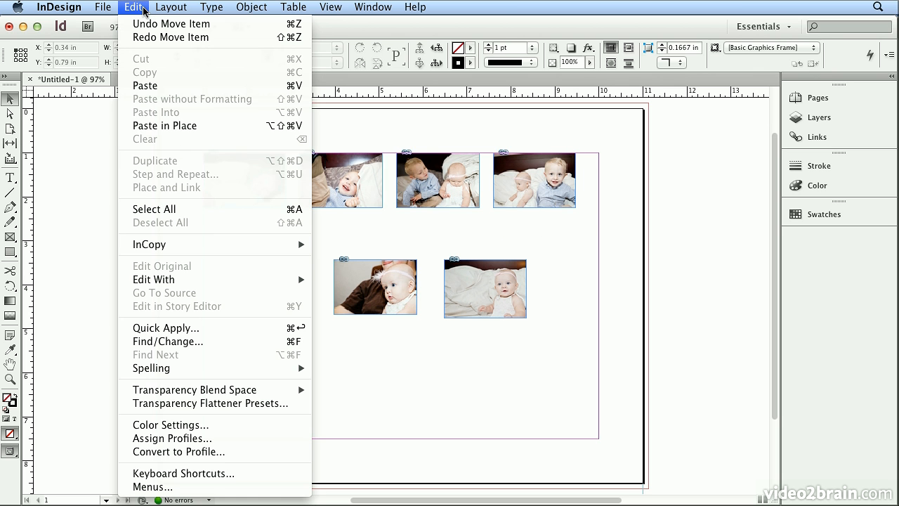
left_click(190, 209)
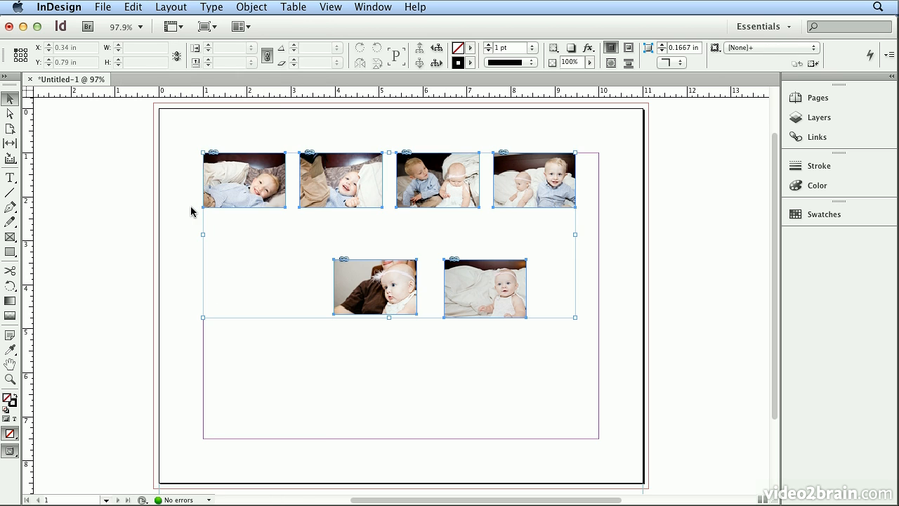
key("Delete")
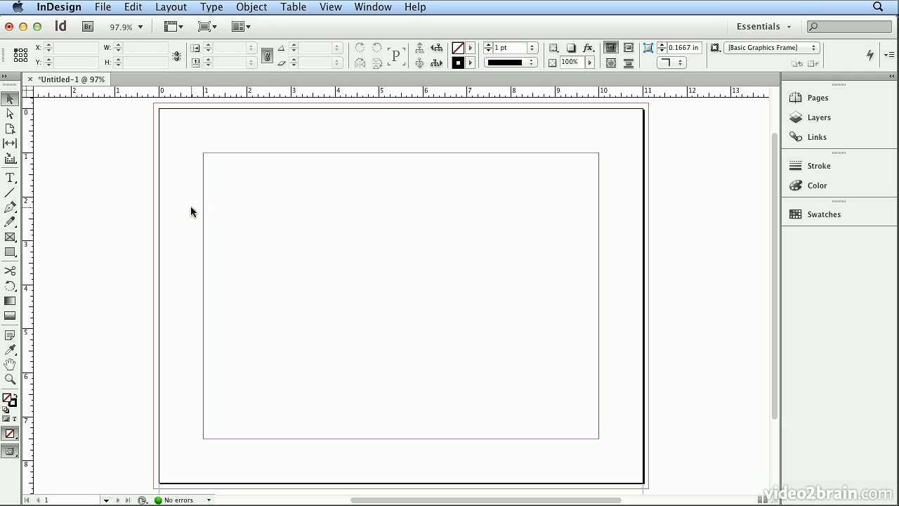
Load all nine files from the multiplace folder, boy_01.psd through girl_04.psd including dr_seuss_quote.rtf, for placing
left_click(102, 7)
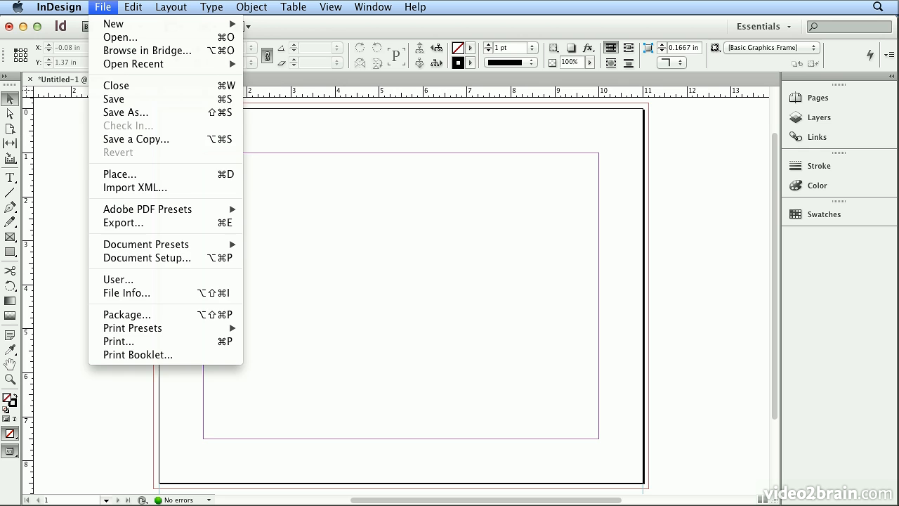
left_click(131, 175)
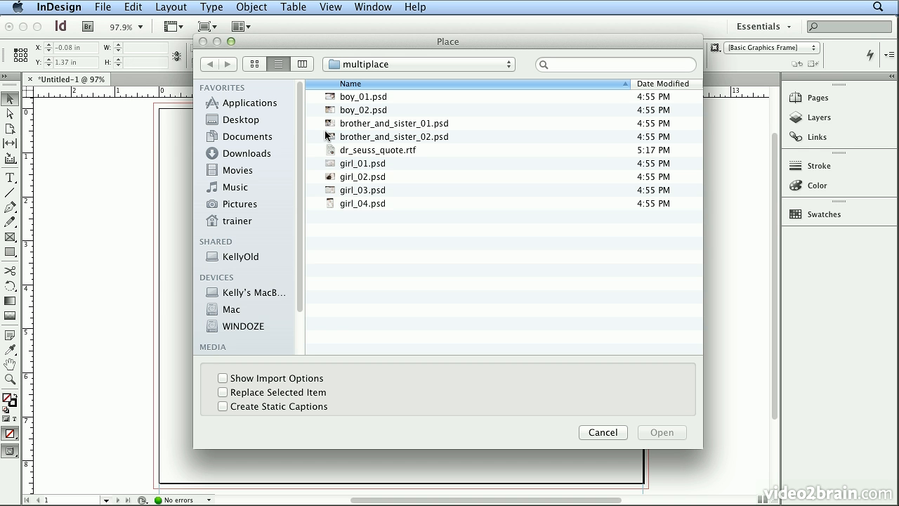
left_click(365, 101)
left_click(371, 203, "shift")
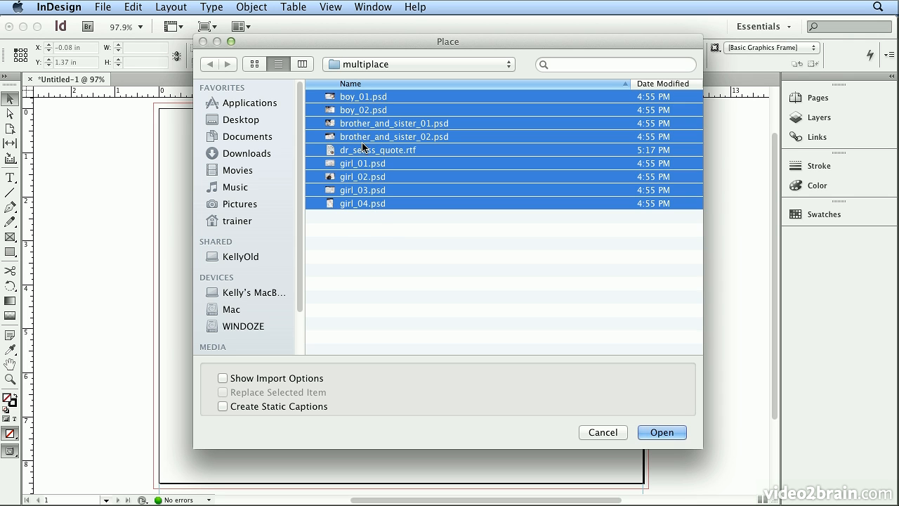
left_click(665, 432)
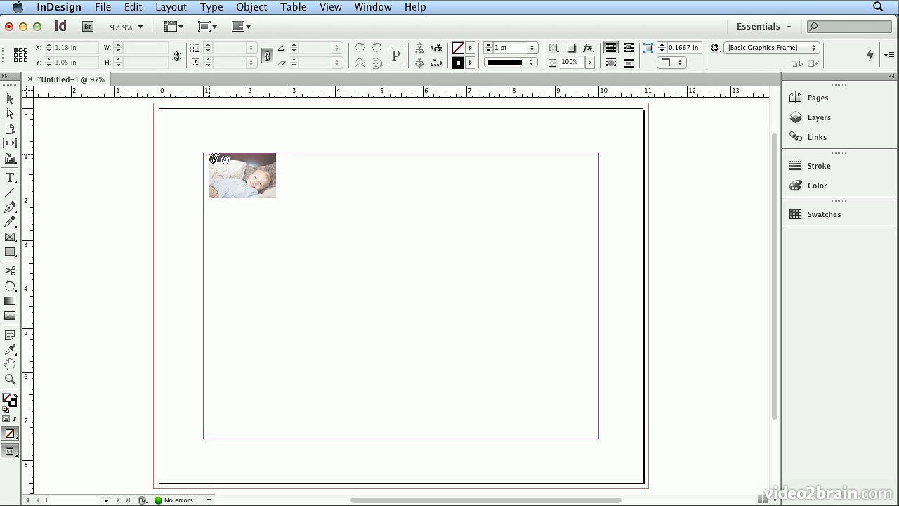
Draw a gridded placement area of three columns by three rows across the page margins, 9 by 6.5 in
left_click_drag(204, 154, 515, 333)
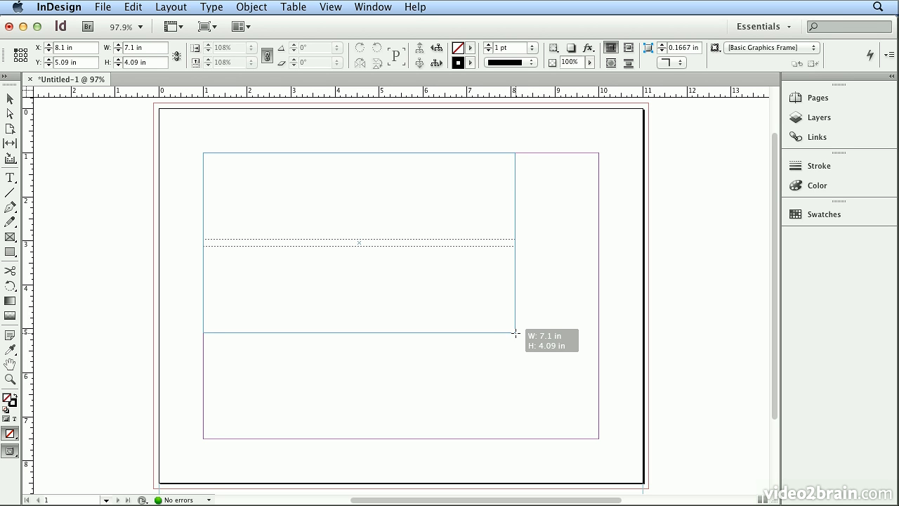
left_click_drag(515, 333, 521, 342)
key("Right")
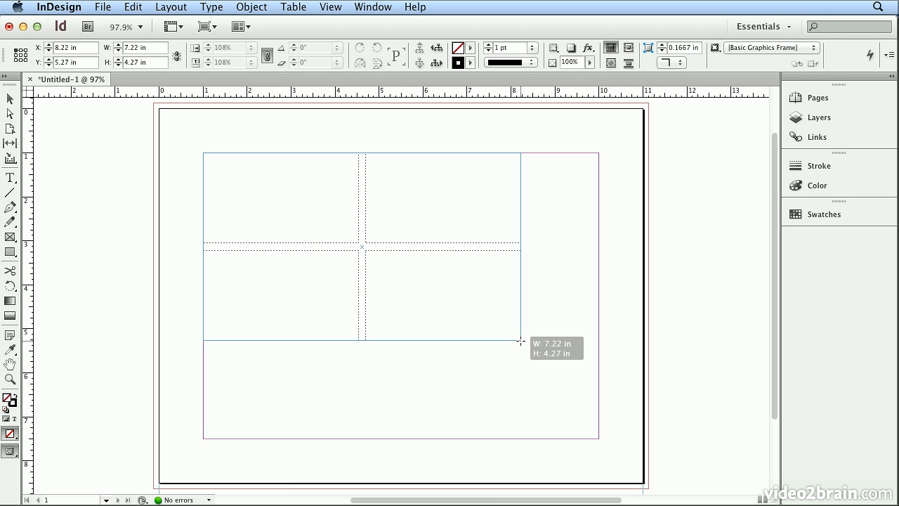
left_click_drag(520, 342, 521, 341)
key("Right")
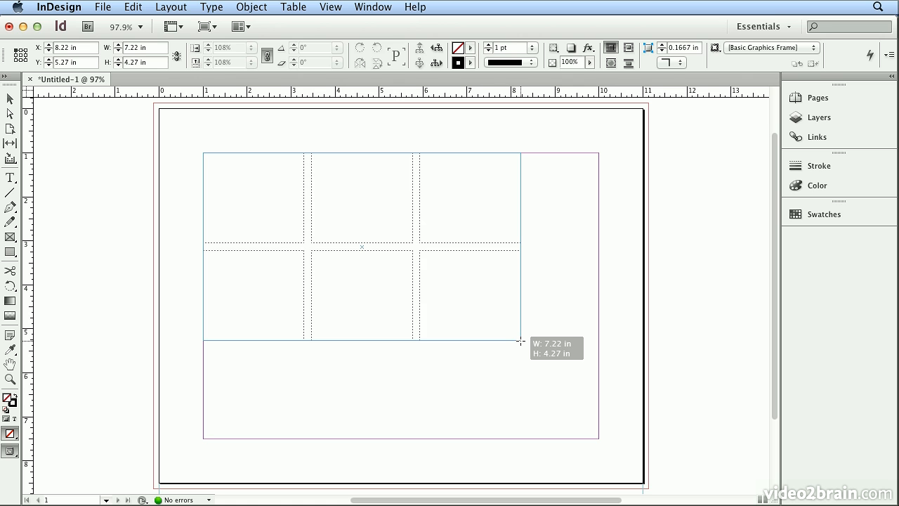
key("Up")
left_click_drag(521, 341, 598, 441)
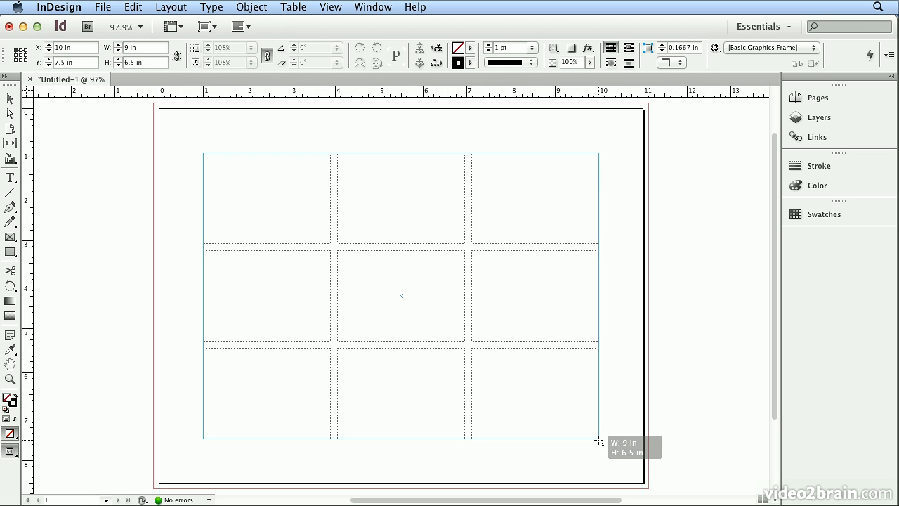
Try different column and row counts for the placement grid, such as two columns with two, three or four rows
key("Left")
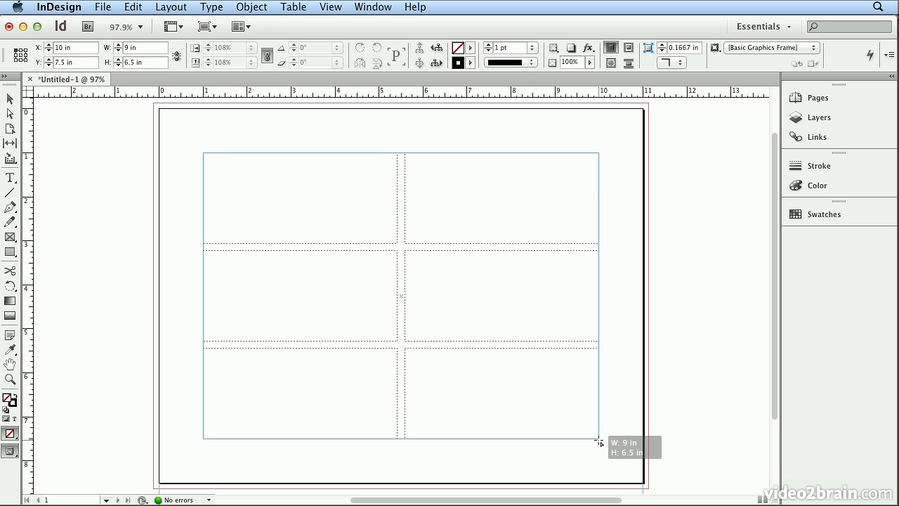
key("Up")
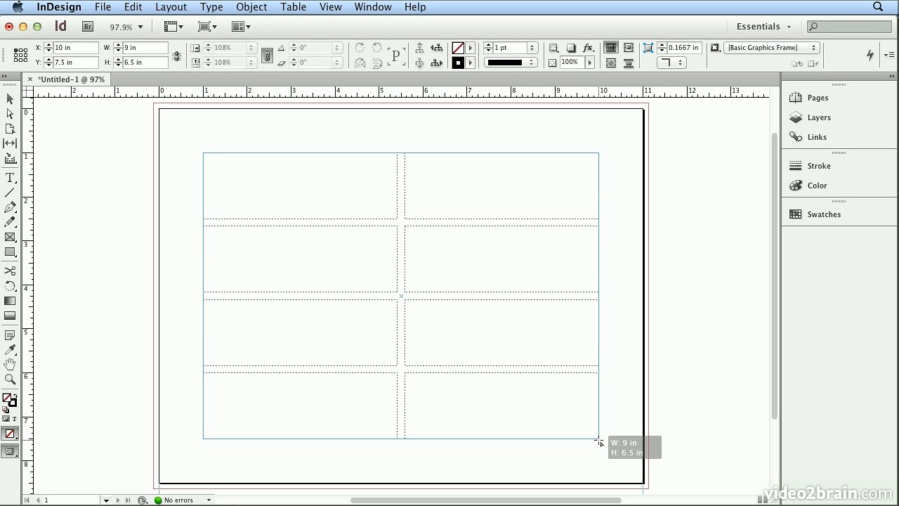
key("Down")
key("Down")
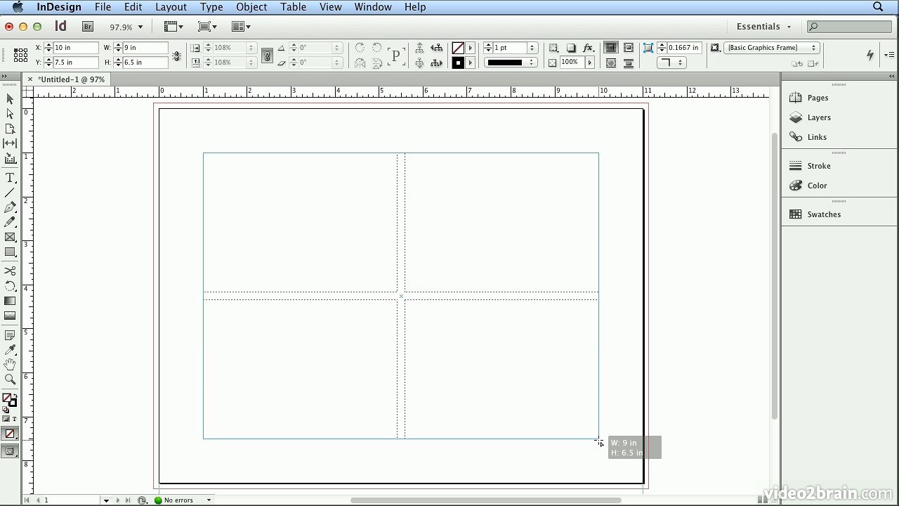
key("Up")
key("Up")
key("Right")
key("Left")
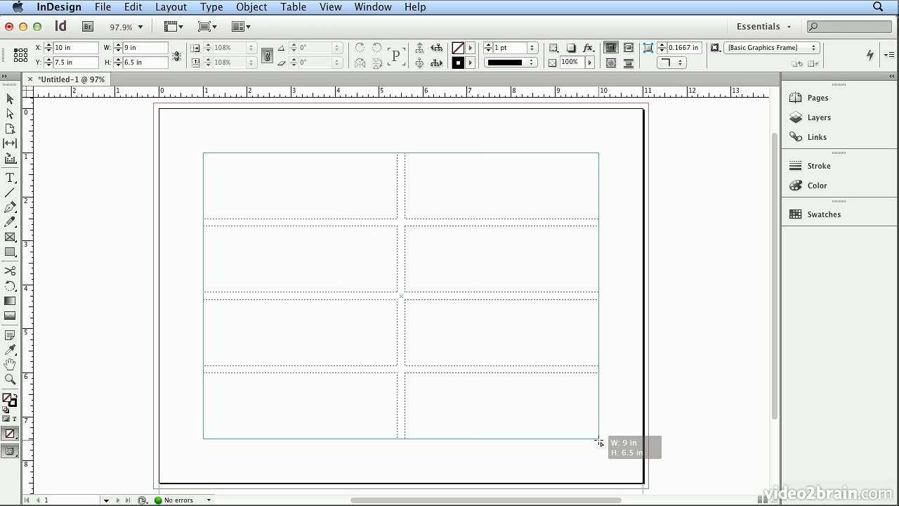
key("Left")
key("Up")
key("Down")
Set the placement grid to three columns by three rows and place the loaded files into it
key("Right")
key("Right")
key("Up")
mouse_move(599, 442)
left_mouse_down()
mouse_move(551, 405)
mouse_move(600, 442)
left_mouse_up()
key("Down")
key("Down")
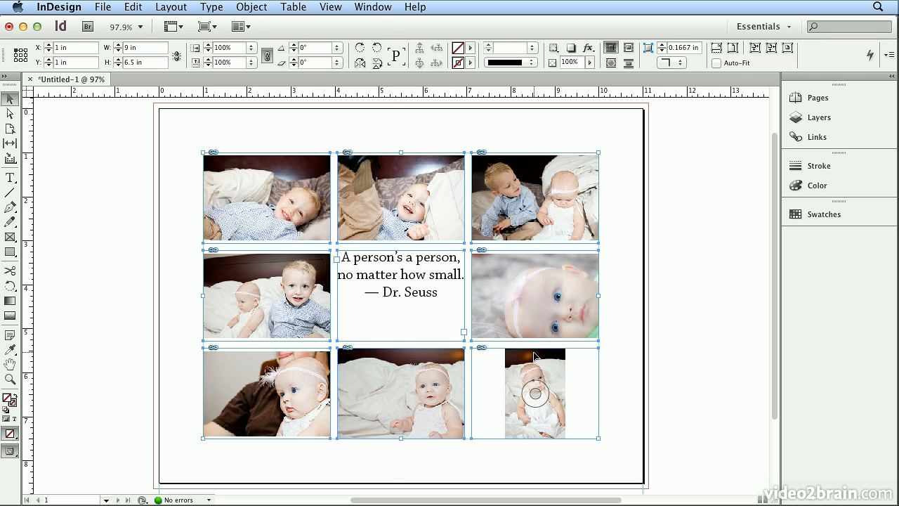
Fit the placed photos with Fill Frame Proportionally, center their content in the frames, and deselect everything
left_click(251, 7)
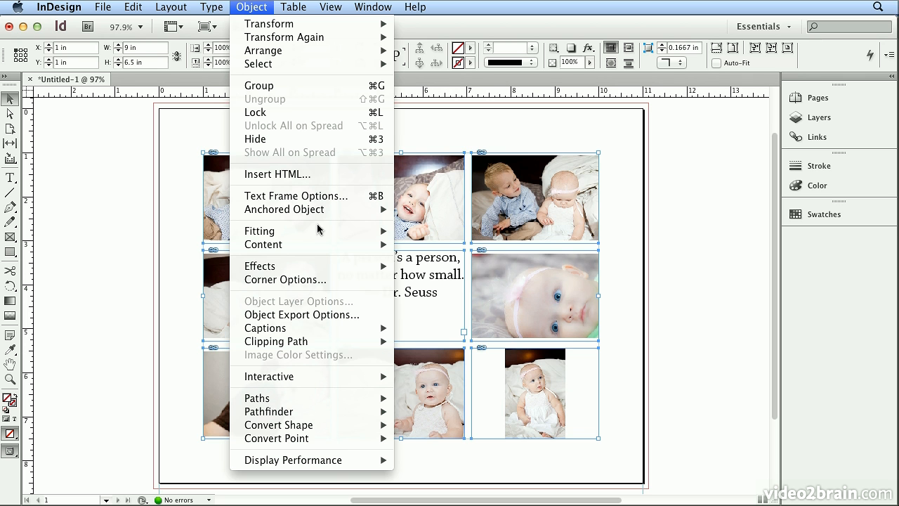
mouse_move(320, 233)
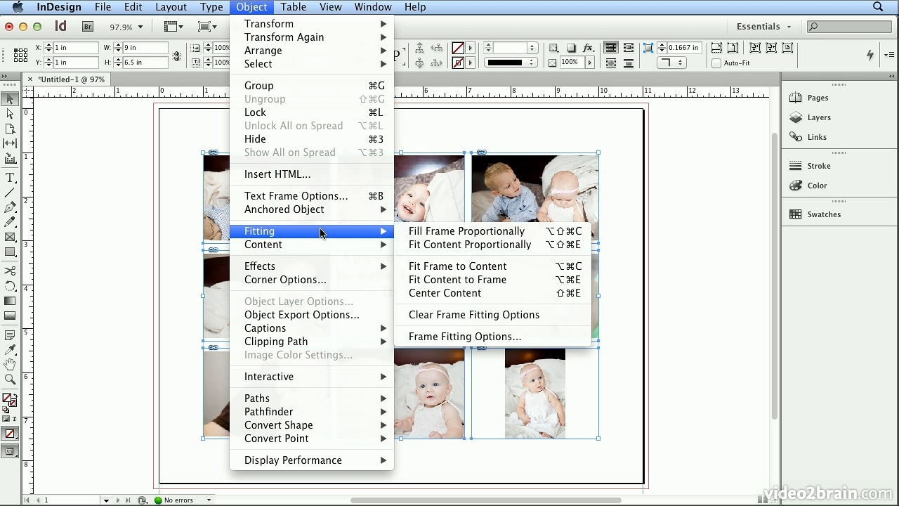
left_click(470, 234)
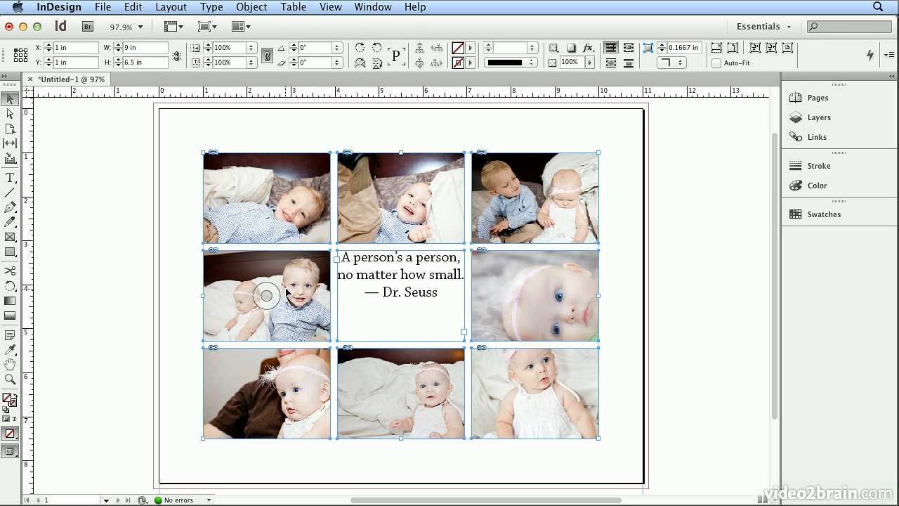
left_click(253, 7)
mouse_move(307, 232)
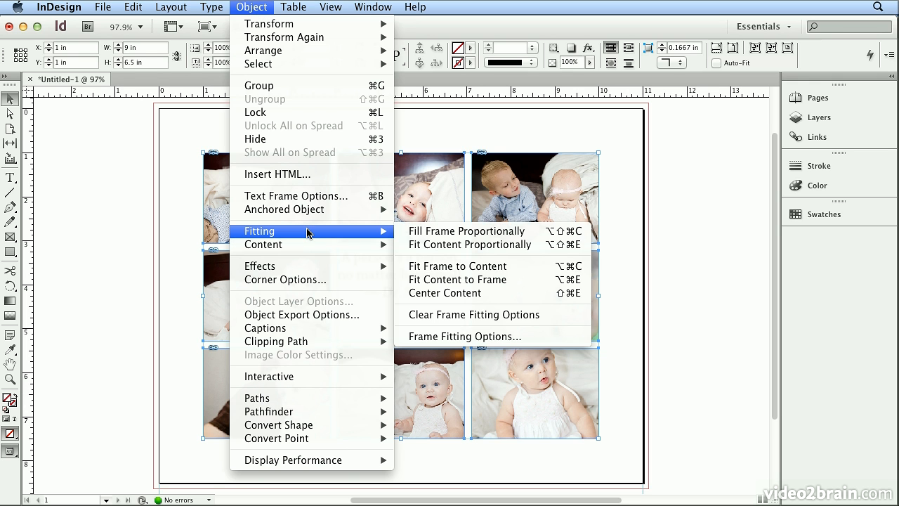
left_click(468, 294)
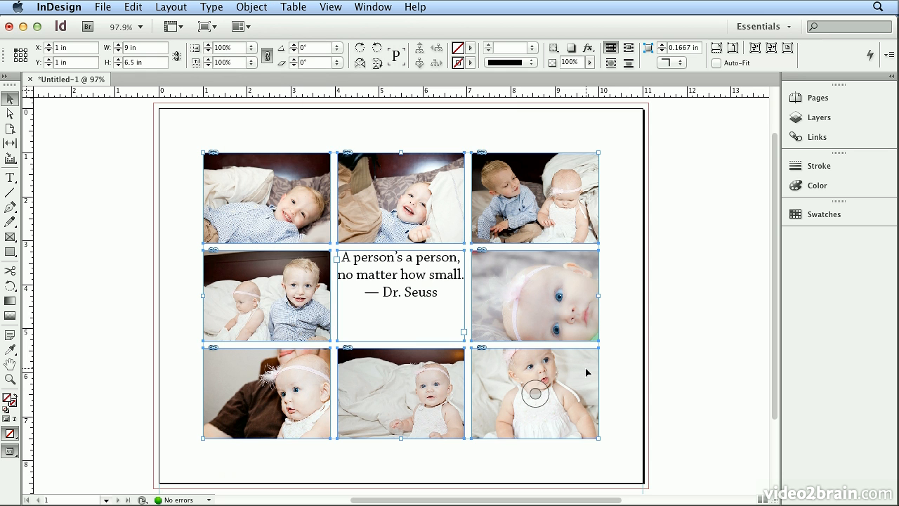
left_click(682, 361)
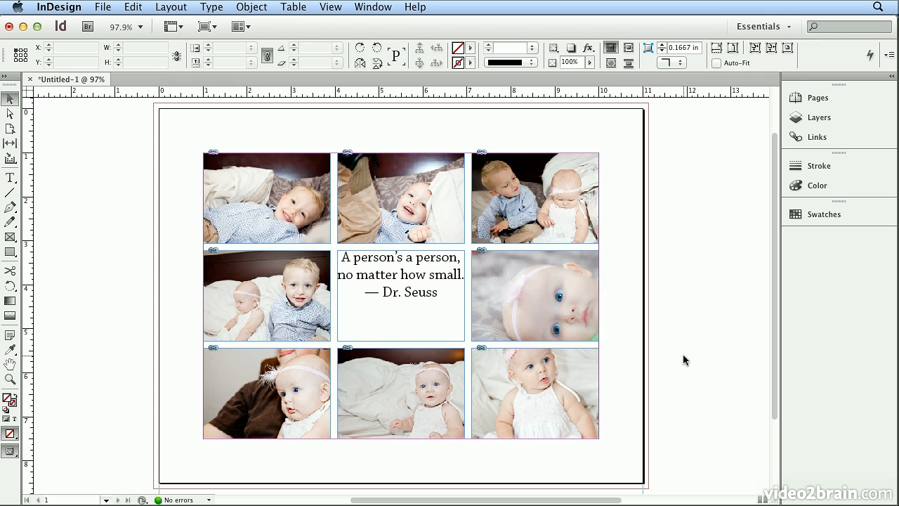
Lower the top edge of the quote's text frame to Y 3.65 in, making the frame about 1.63 in high
left_click(409, 267)
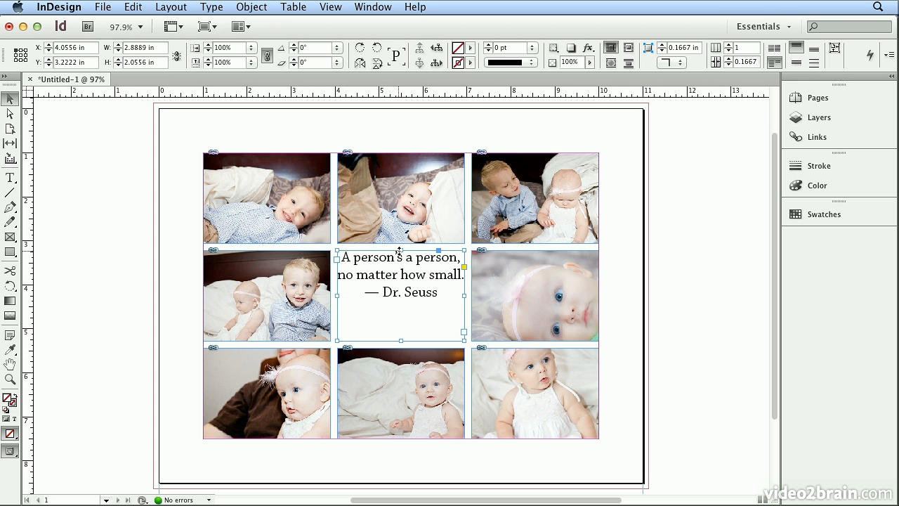
left_click_drag(400, 251, 400, 269)
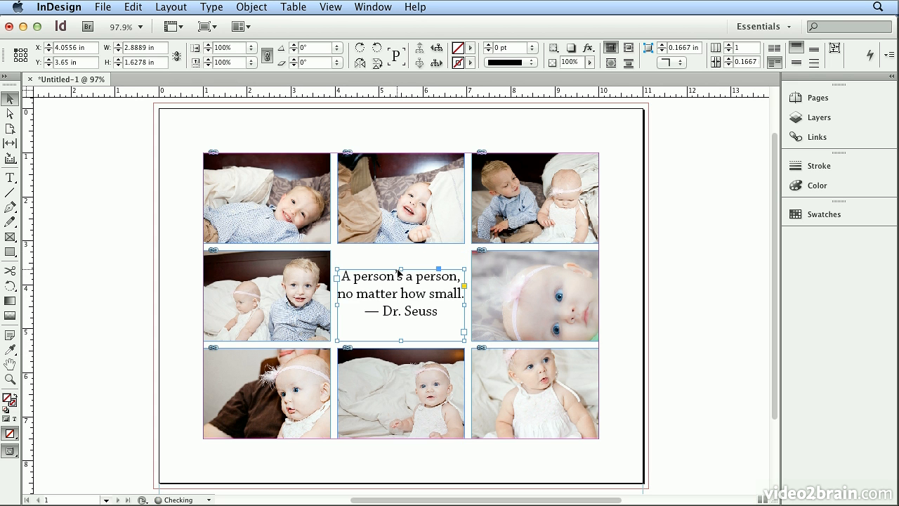
left_click(628, 313)
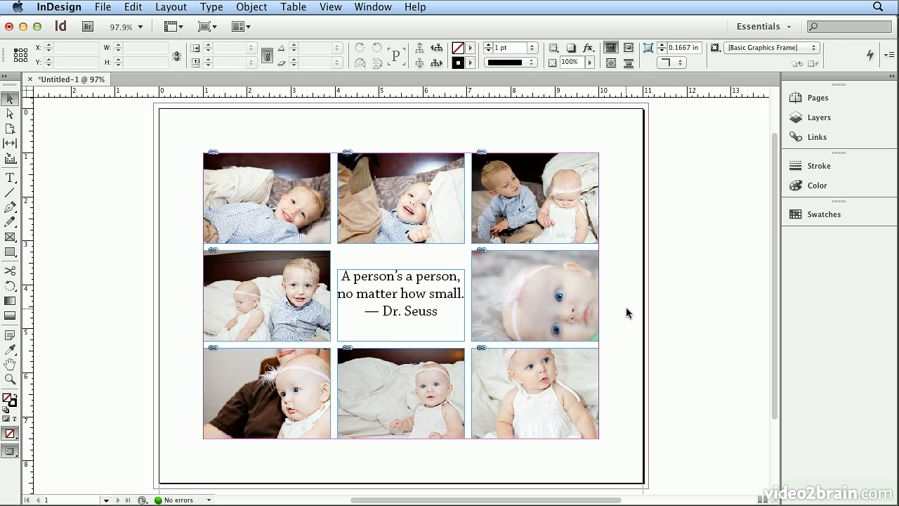
Switch the screen mode to Preview to view the finished layout without frame edges and guides
left_click(203, 26)
left_click(206, 64)
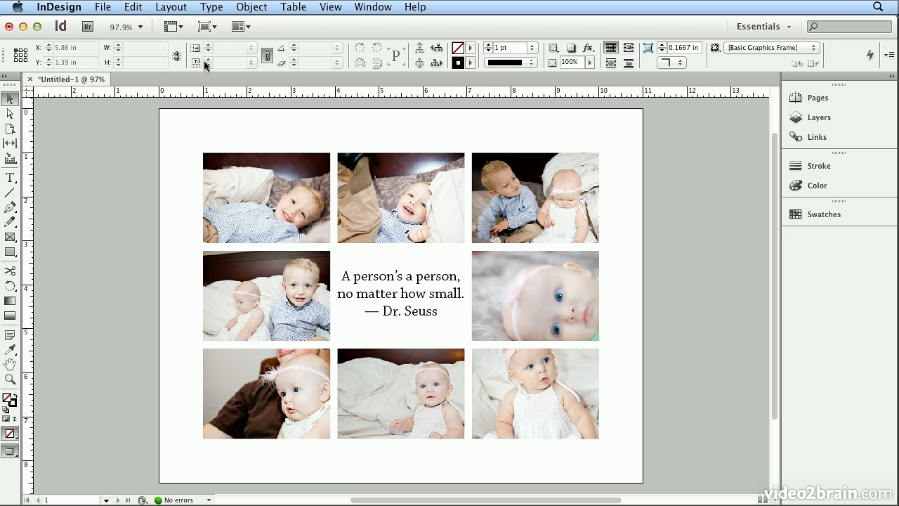